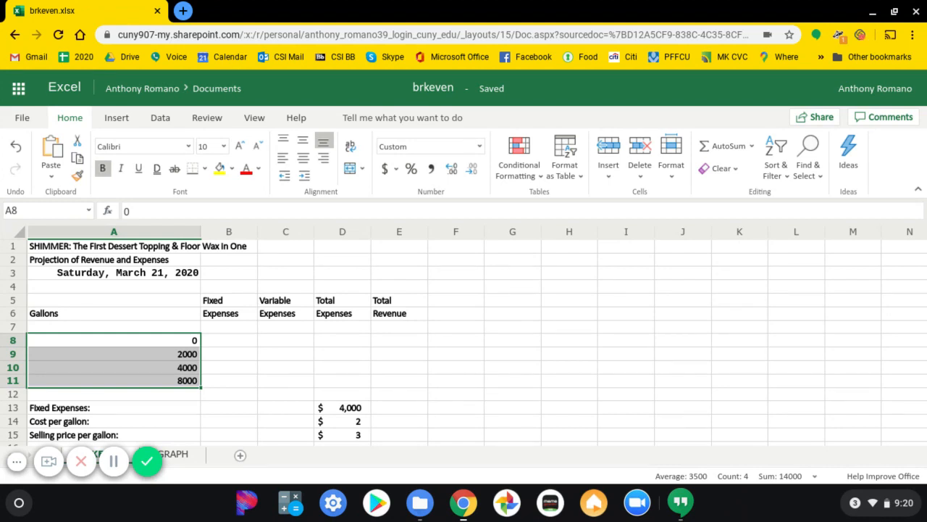
Enter the formula =$D$13 in cell B8, referencing the fixed expenses amount absolutely
click(361, 411)
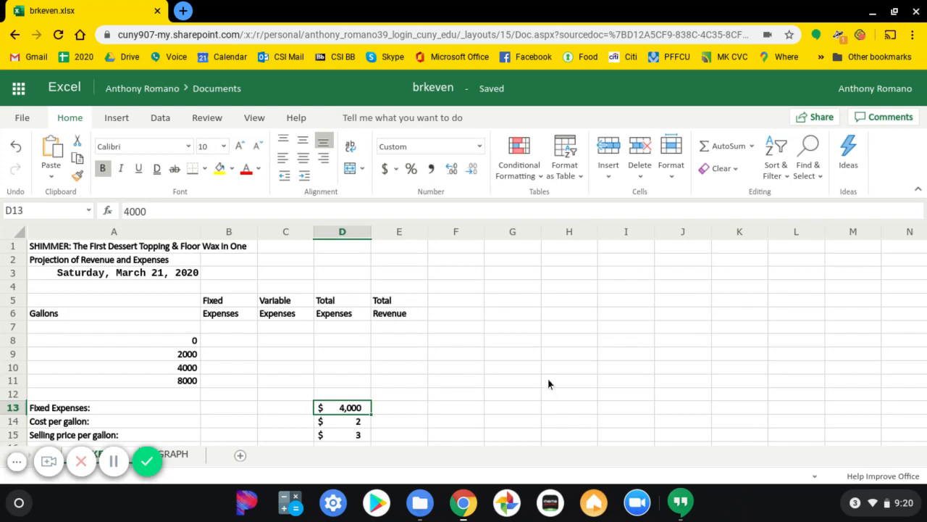
click(231, 342)
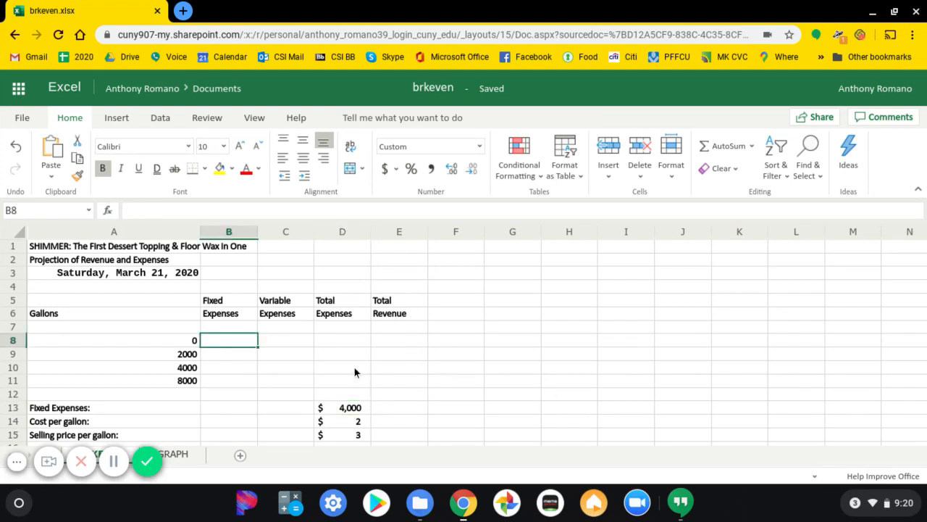
click(350, 410)
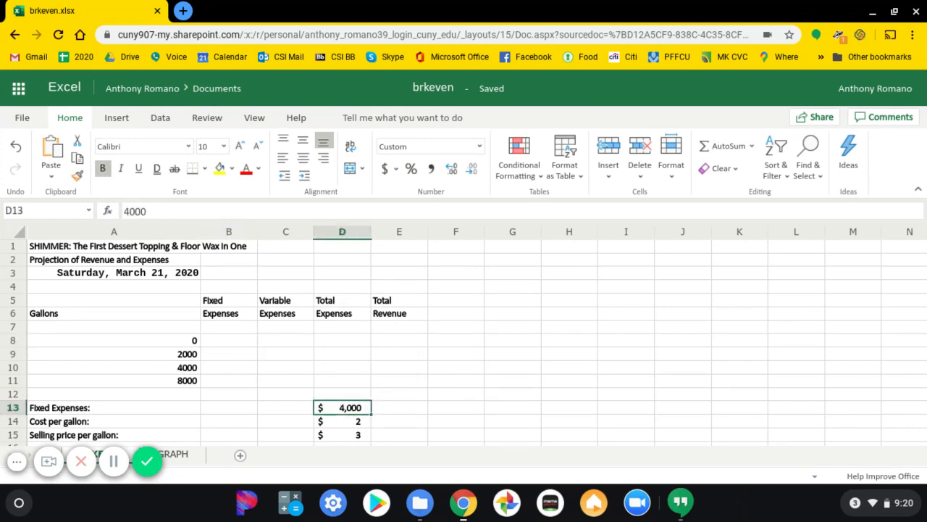
click(238, 345)
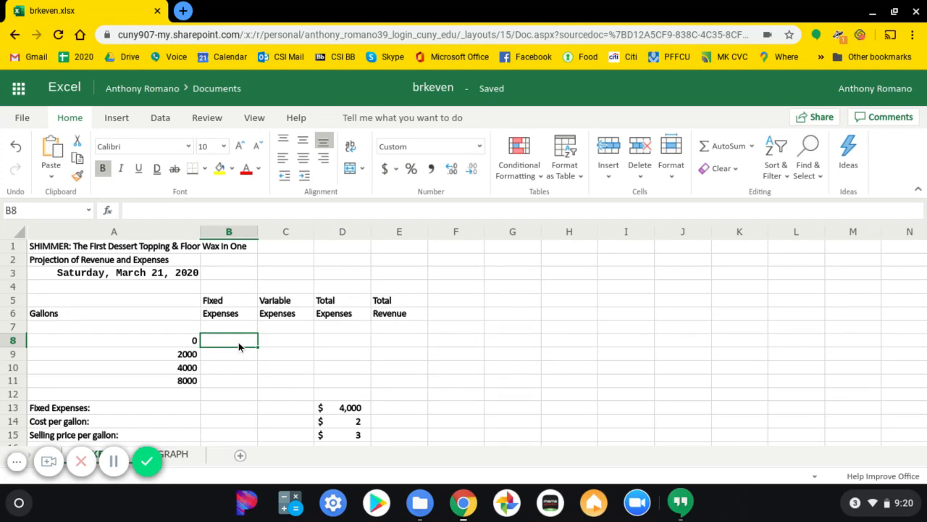
text(=)
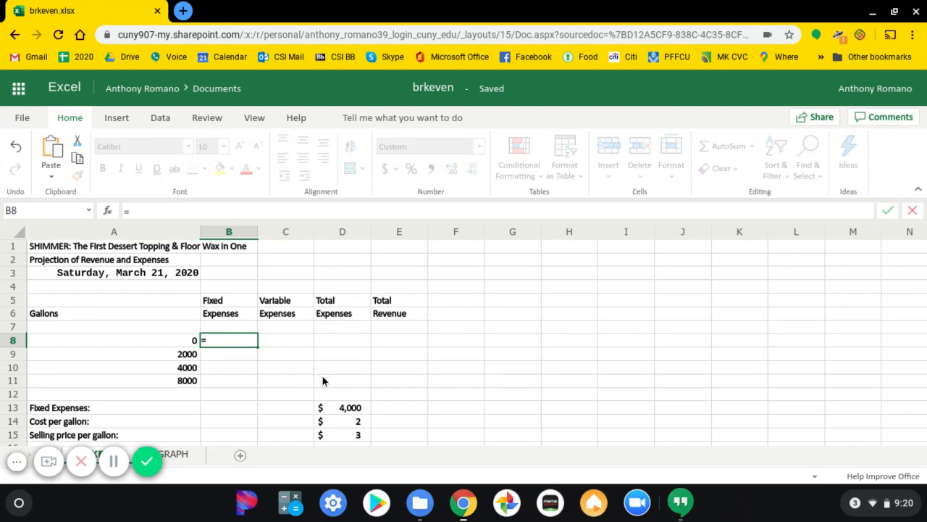
click(347, 410)
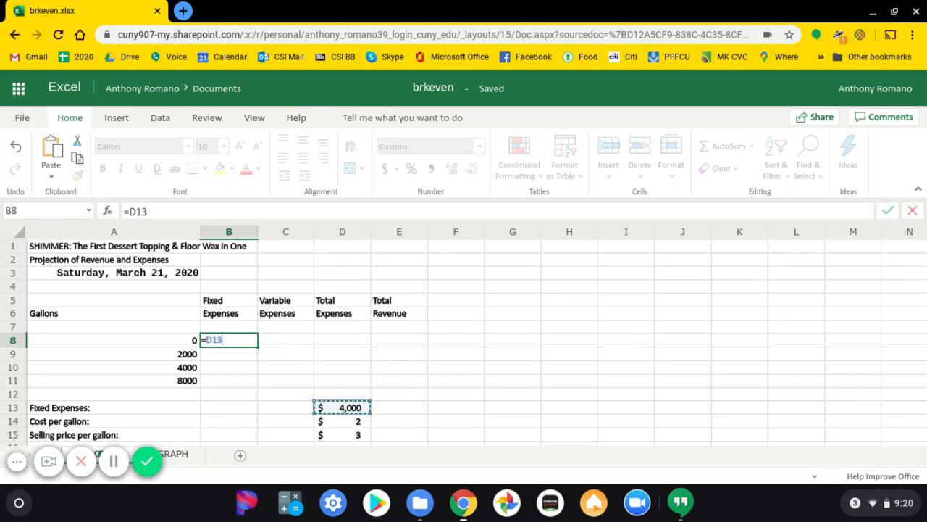
click(157, 212)
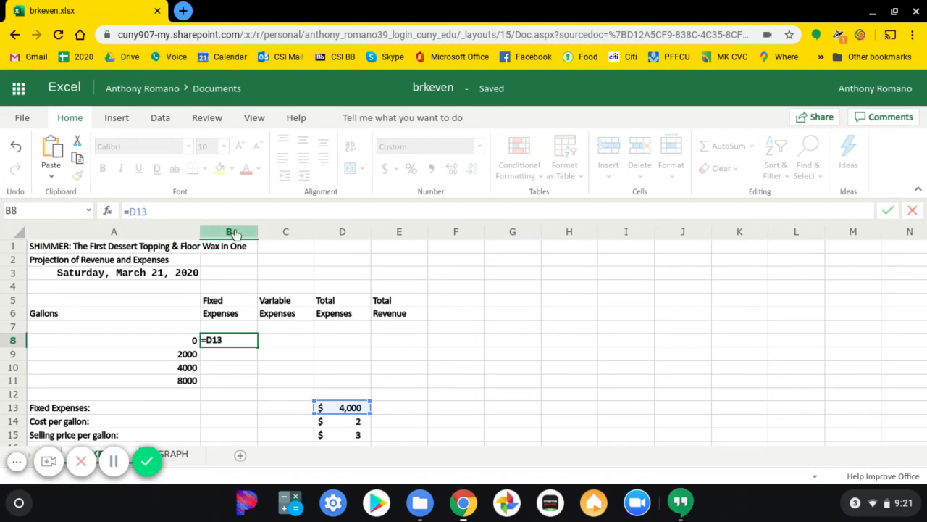
text($)
text($)
key(Return)
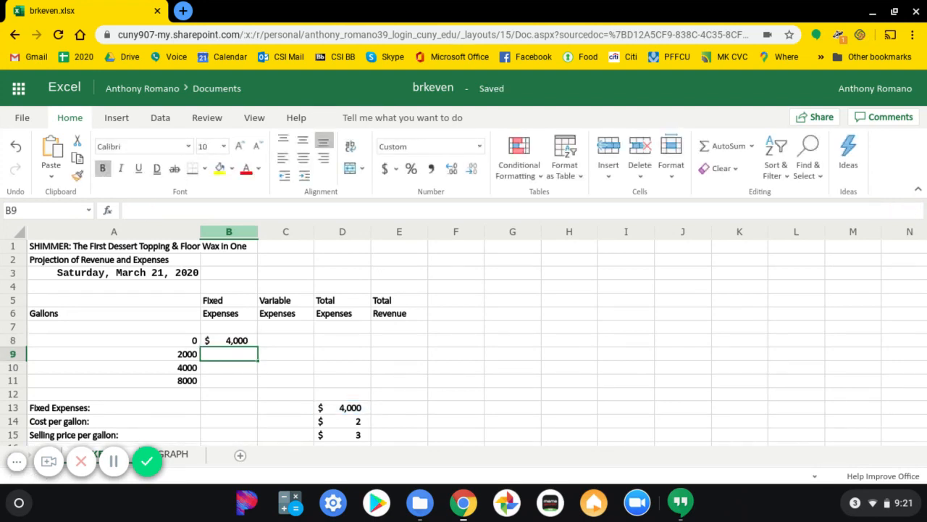
Switch to ExcelLab2-2020-Directions.pdf, highlight instruction 6 on the C8 formula, and return to the brkeven workbook
click(421, 507)
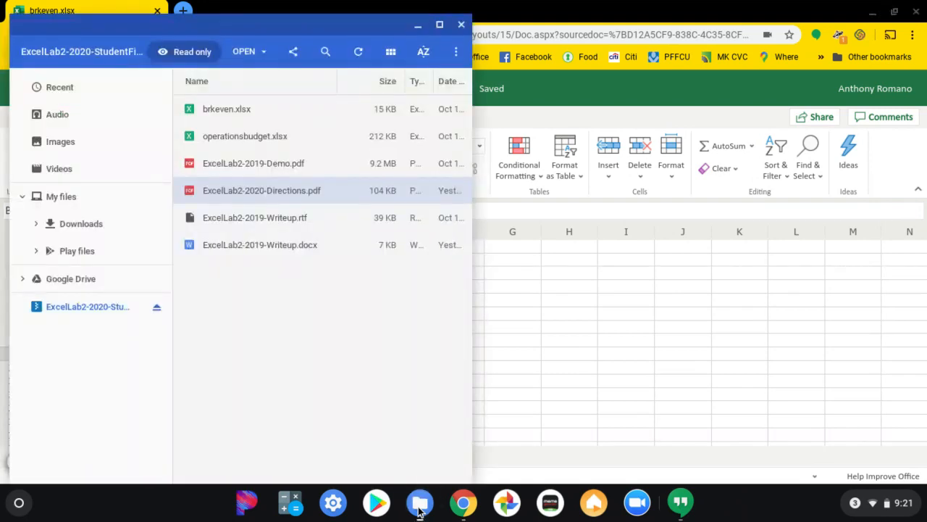
click(462, 503)
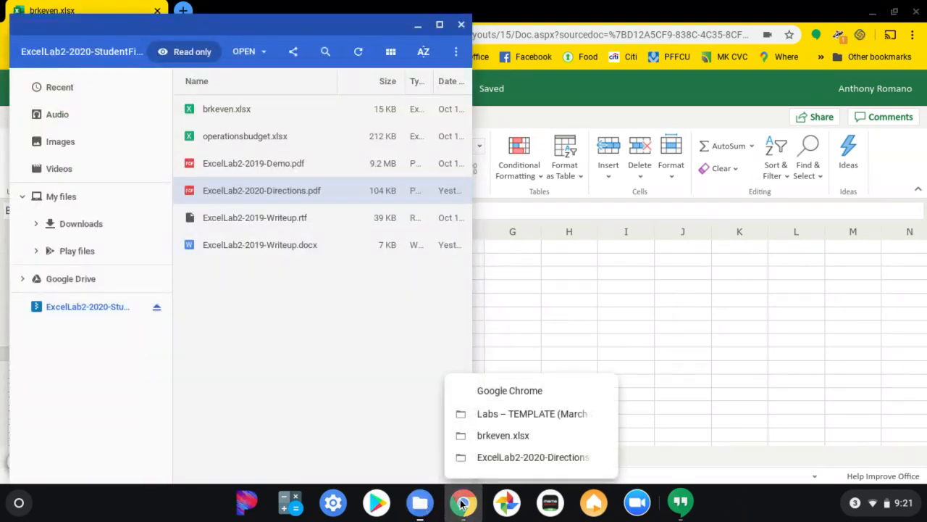
click(500, 457)
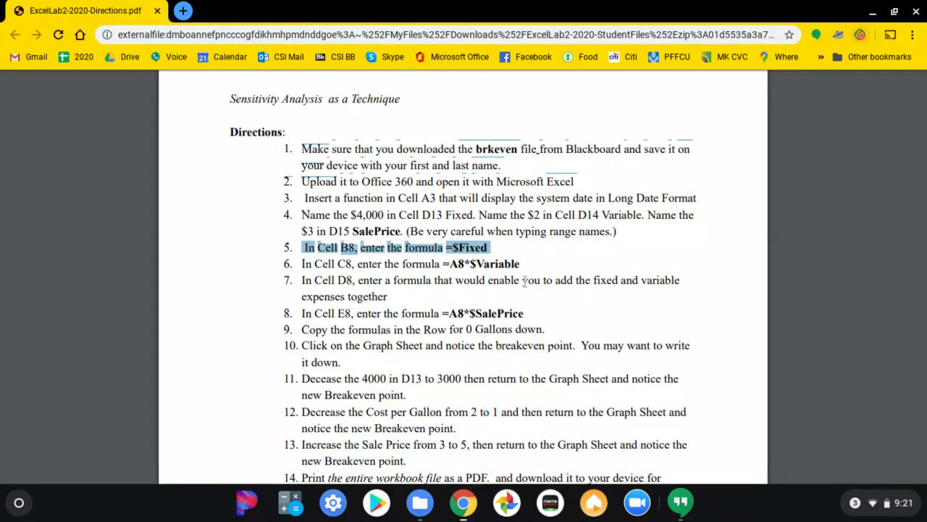
drag(523, 265, 297, 265)
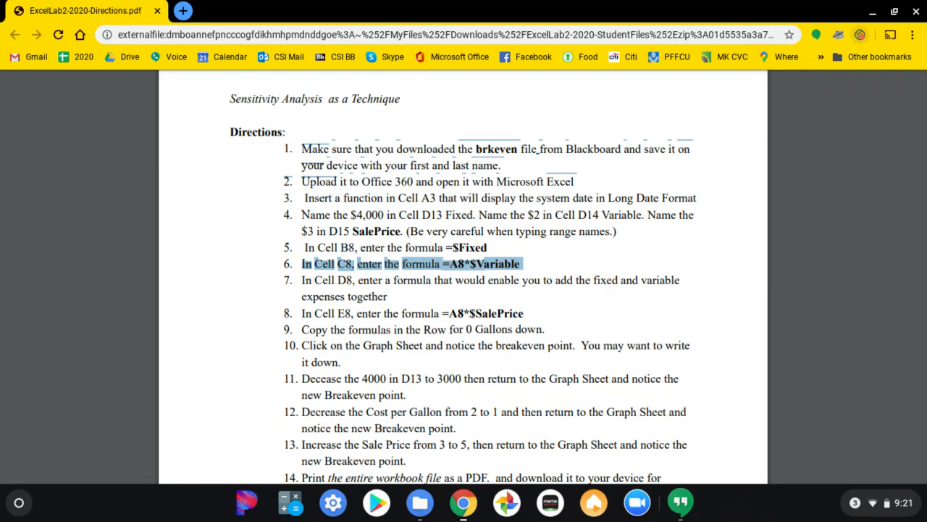
key(alt+Tab)
key(alt+Tab)
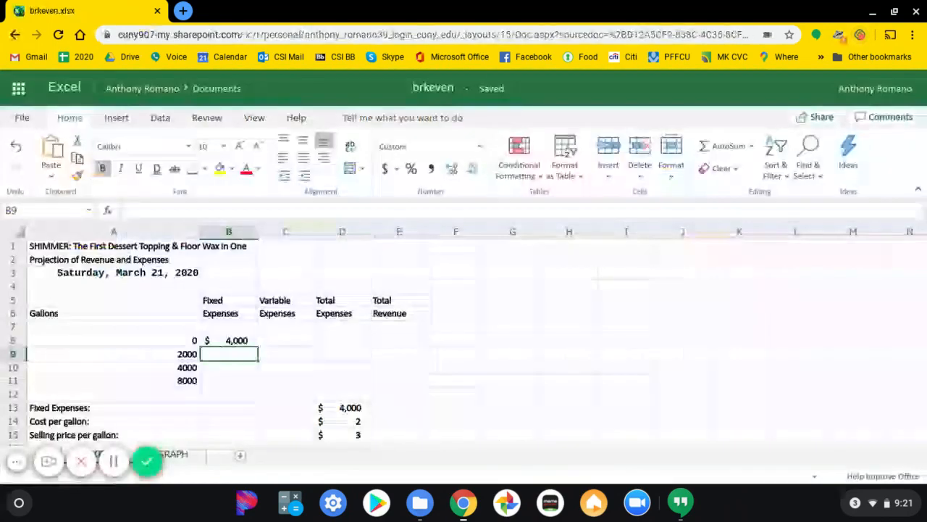
Examine how each gallons amount in column A pairs with the cost per gallon in D14 for variable expenses
click(293, 341)
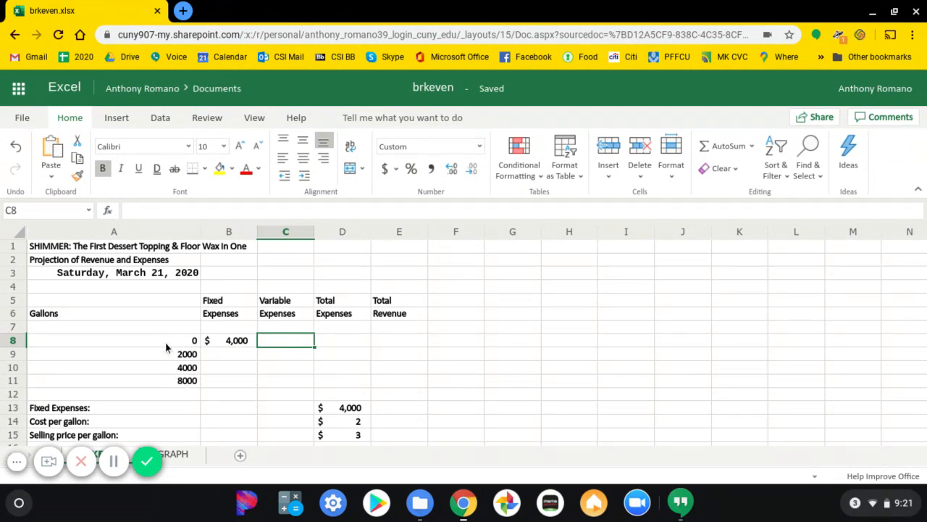
click(358, 423)
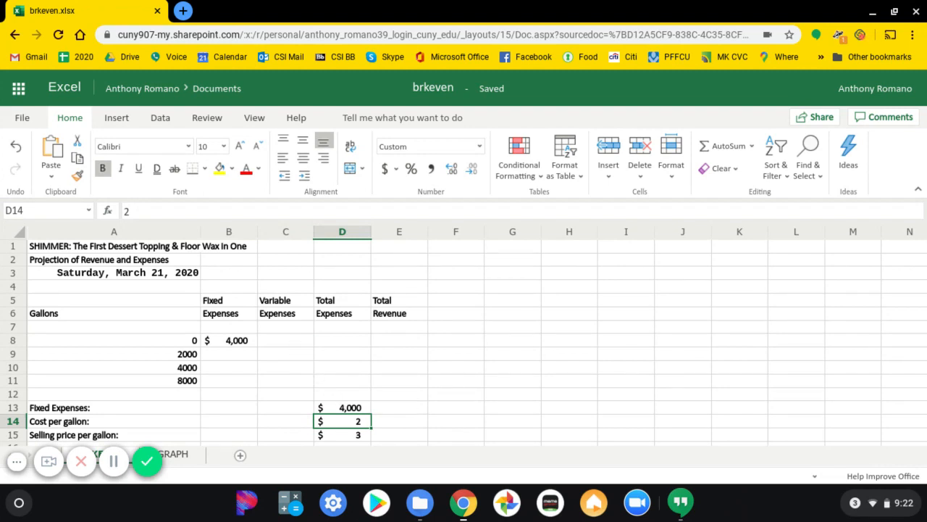
click(48, 316)
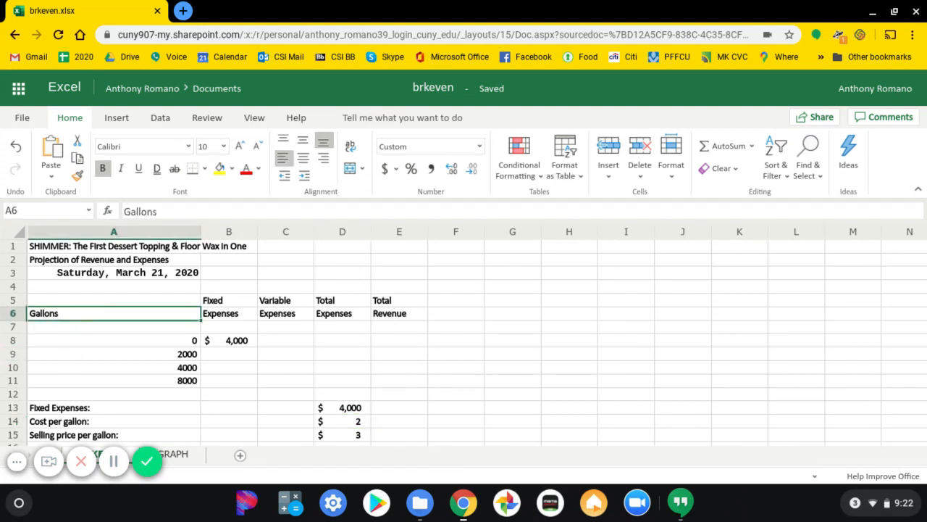
click(279, 342)
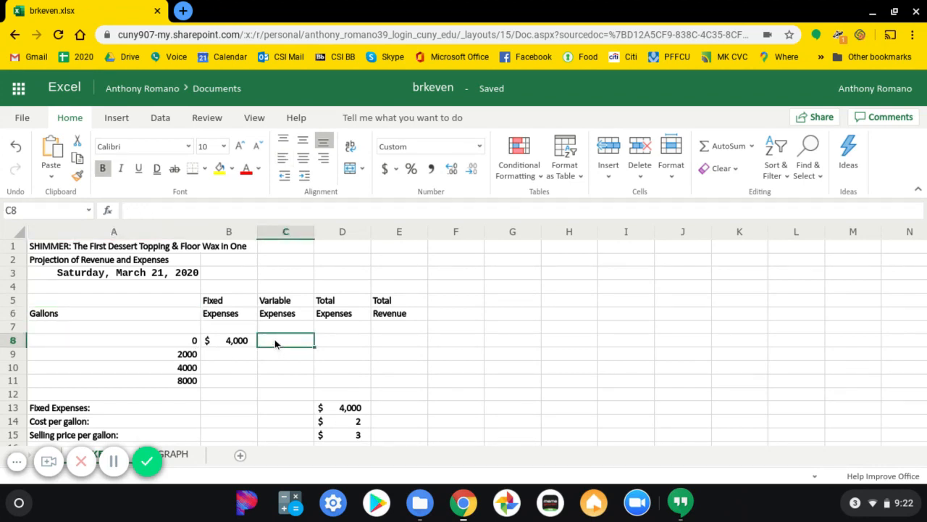
click(156, 383)
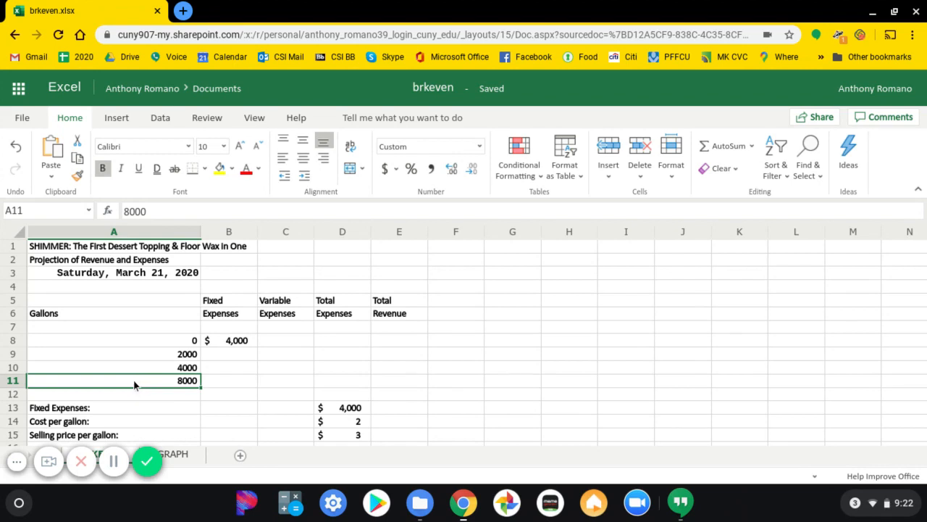
click(344, 426)
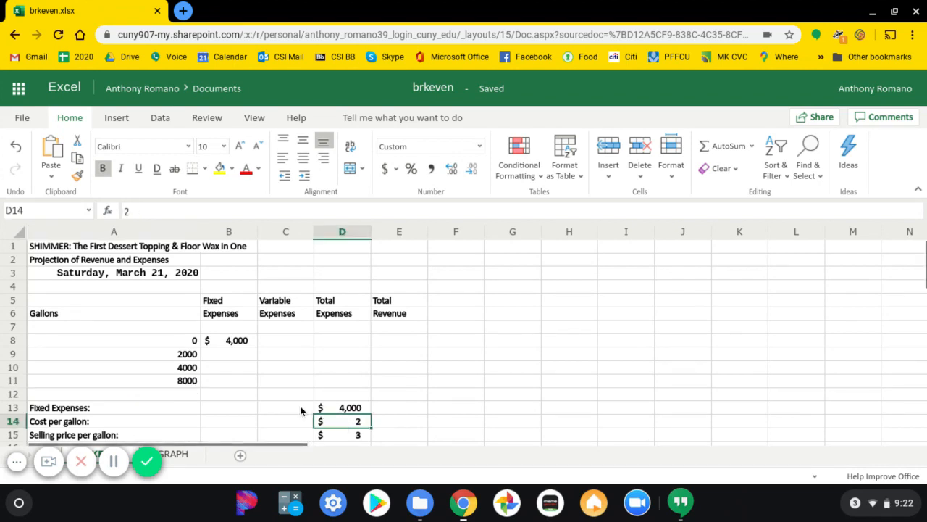
click(184, 372)
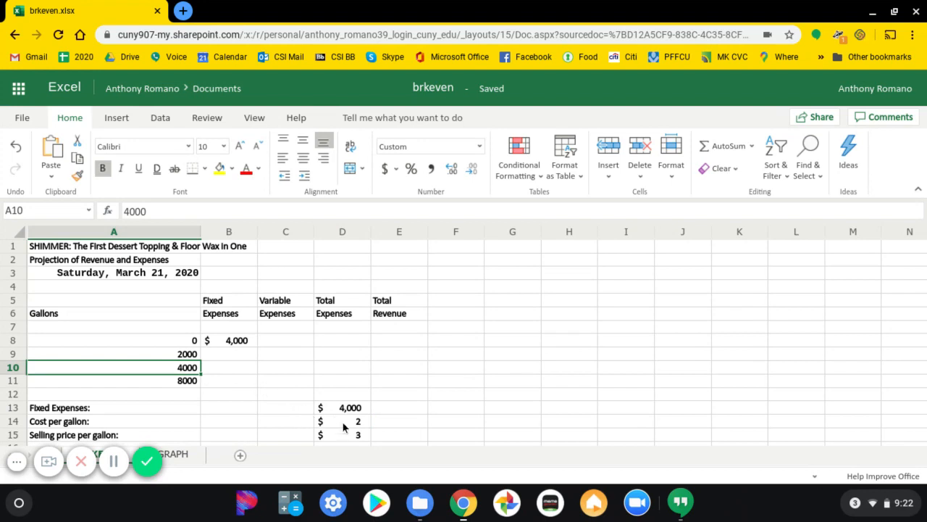
click(343, 426)
click(154, 355)
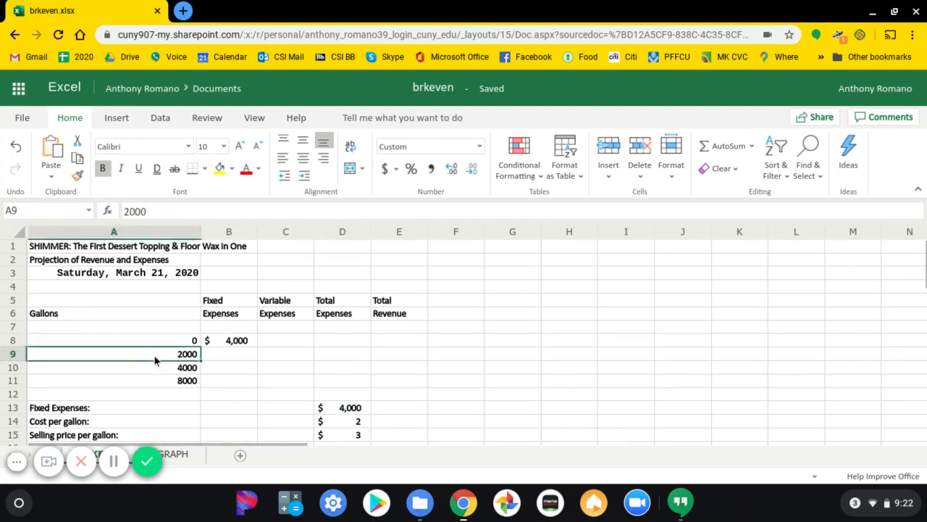
click(339, 422)
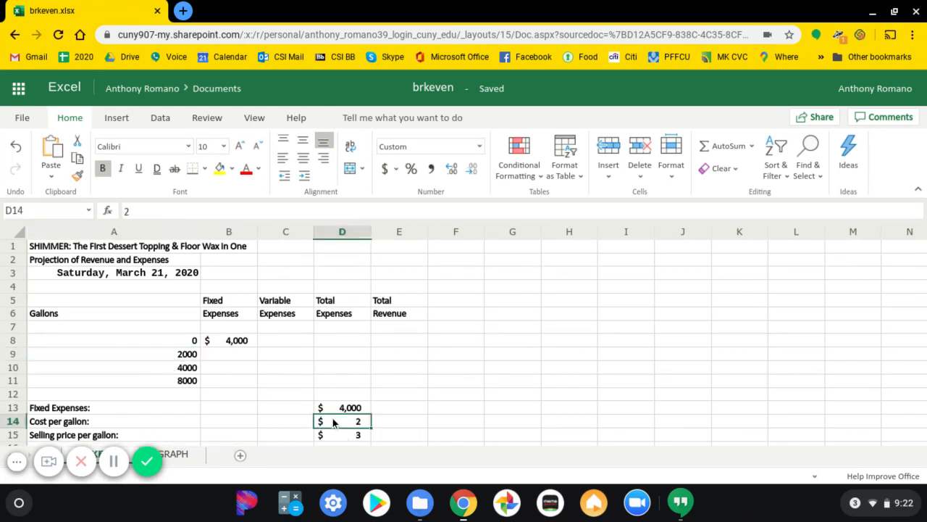
Enter the formula =A8*$D$14 in cell C8 for variable expenses and review it with its referenced cells
click(290, 341)
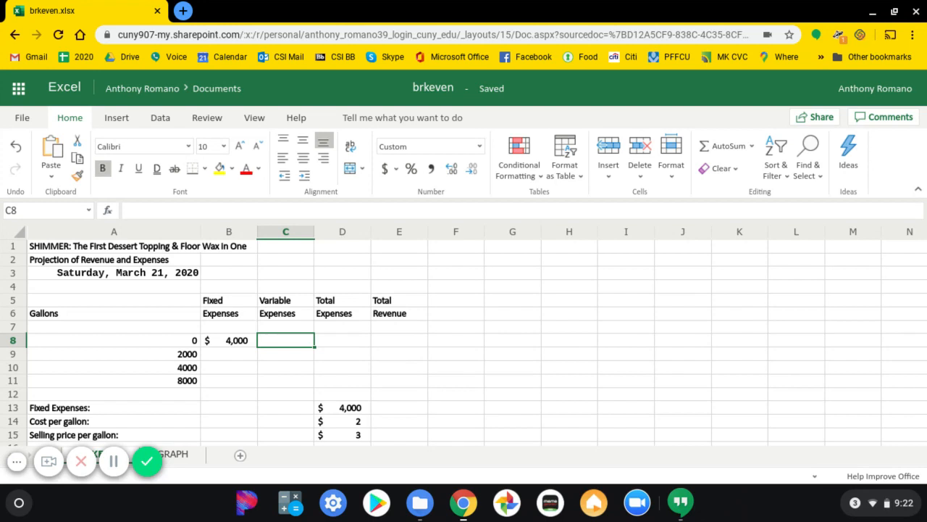
text(=)
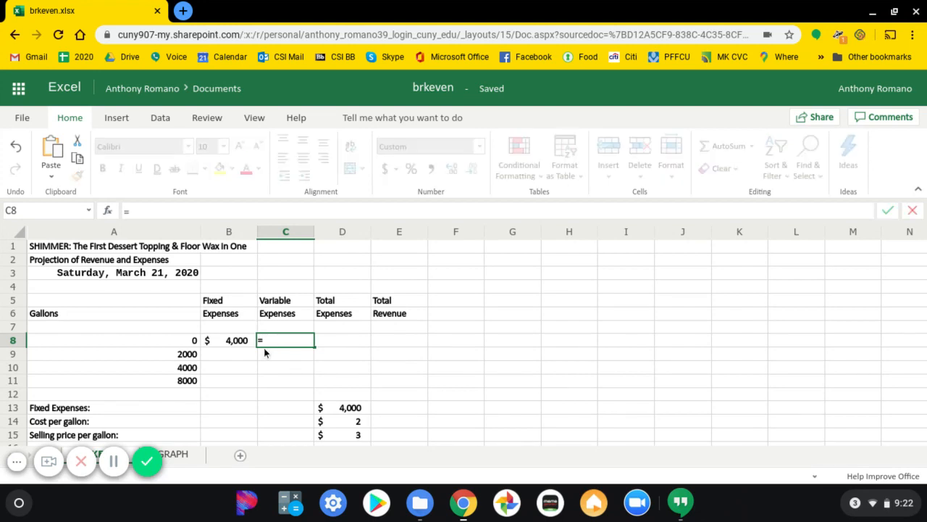
click(151, 340)
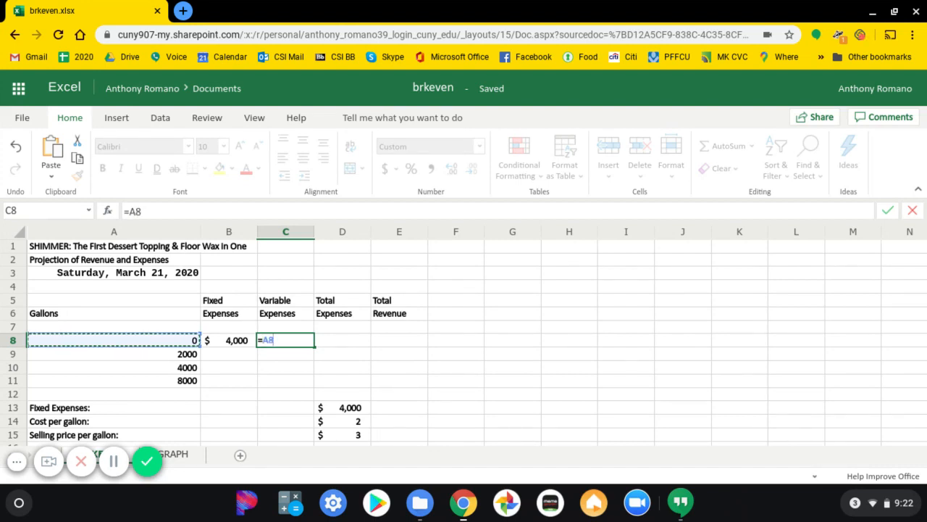
text(*)
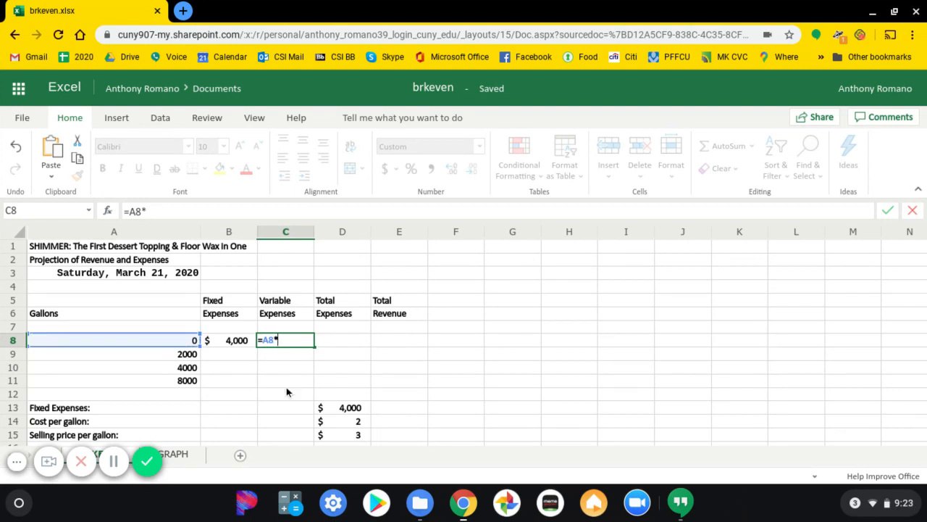
click(346, 427)
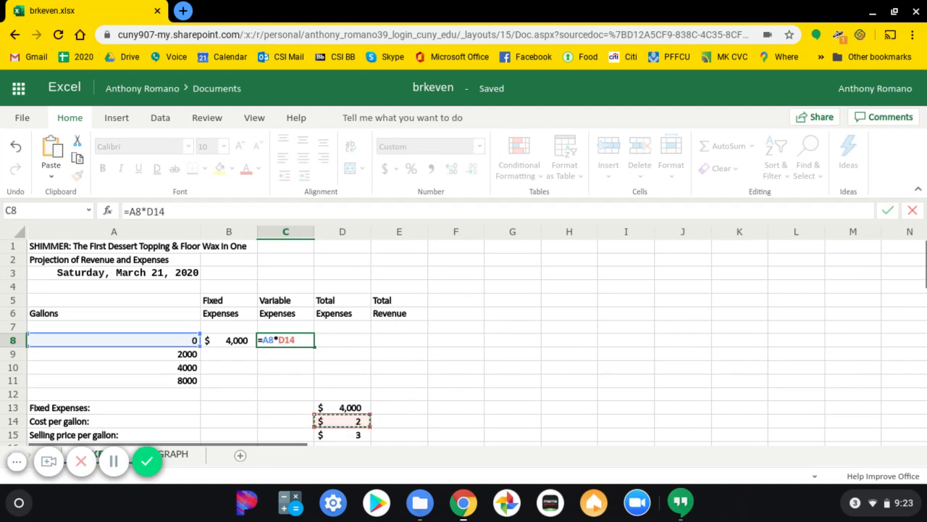
click(147, 212)
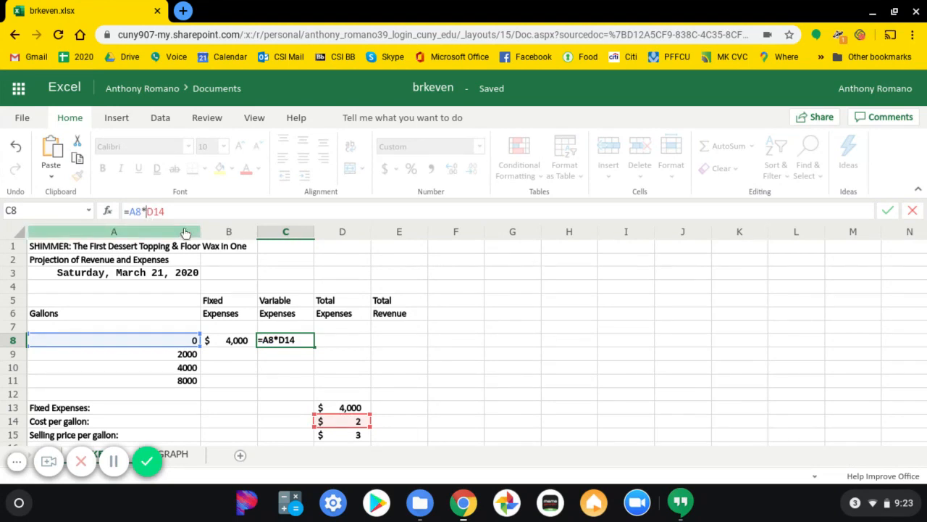
text($D$)
key(Return)
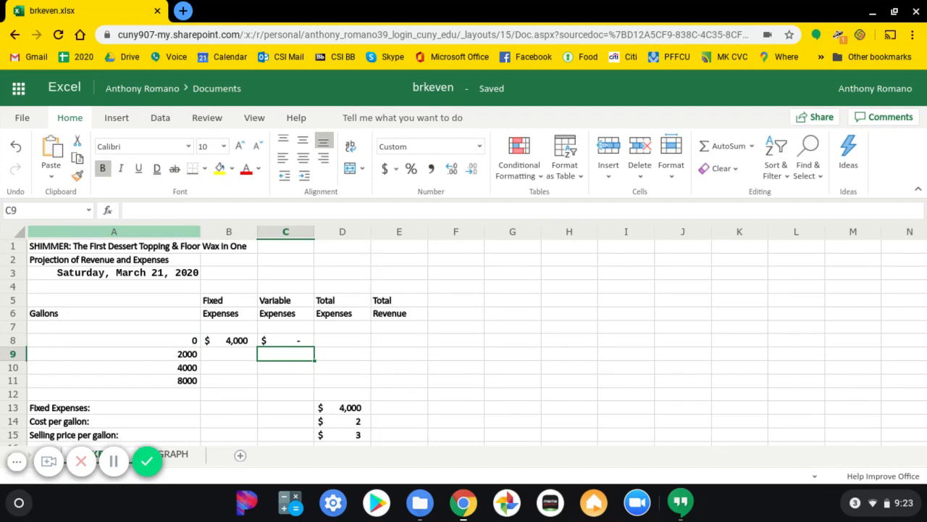
key(Up)
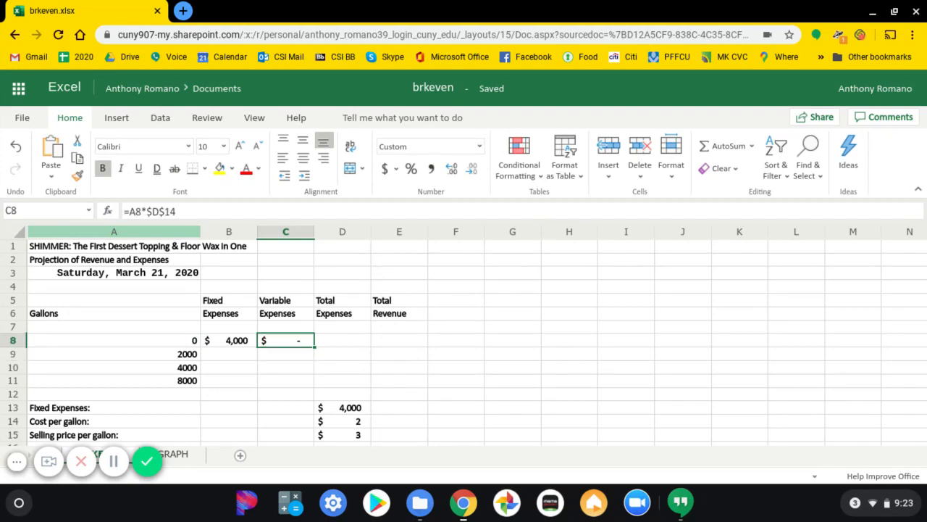
click(140, 344)
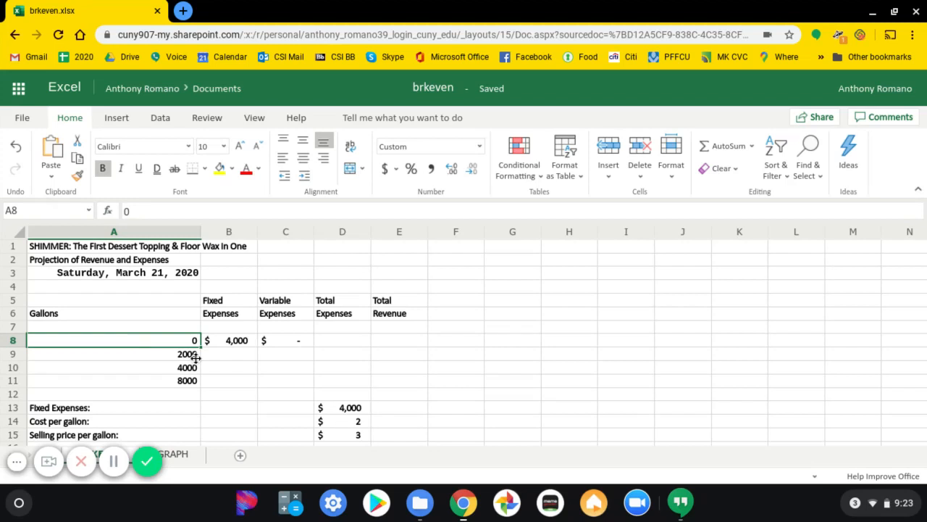
click(337, 421)
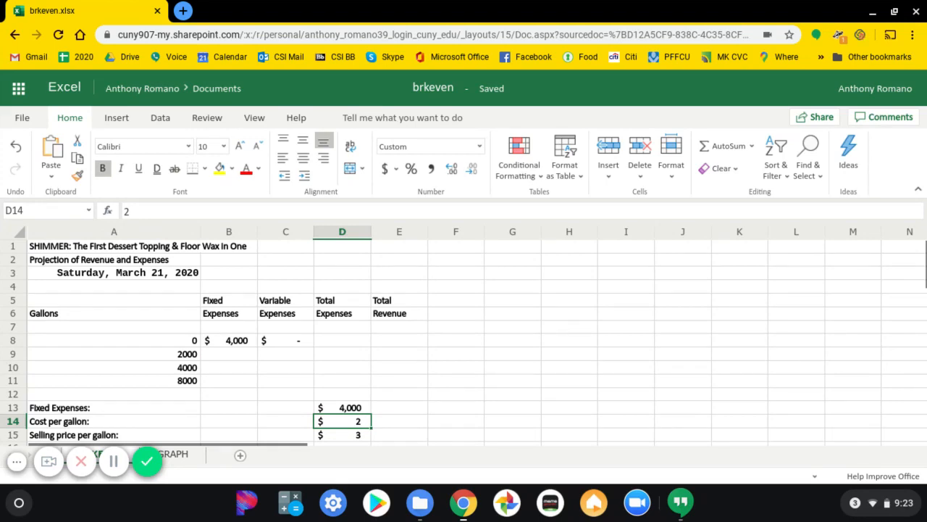
Switch to the directions PDF, highlight instruction 7 on the total expenses formula in D8, and return to the workbook
key(alt+Tab)
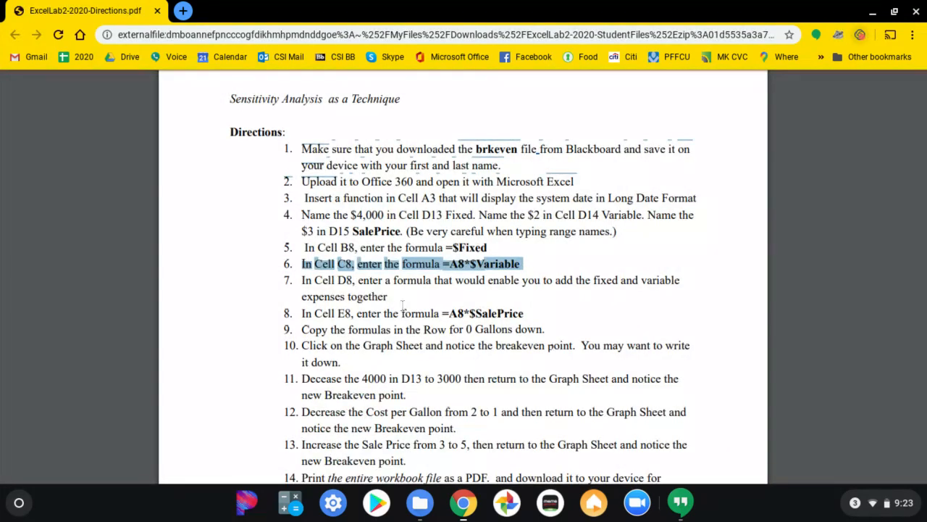
click(303, 286)
drag(302, 285, 395, 295)
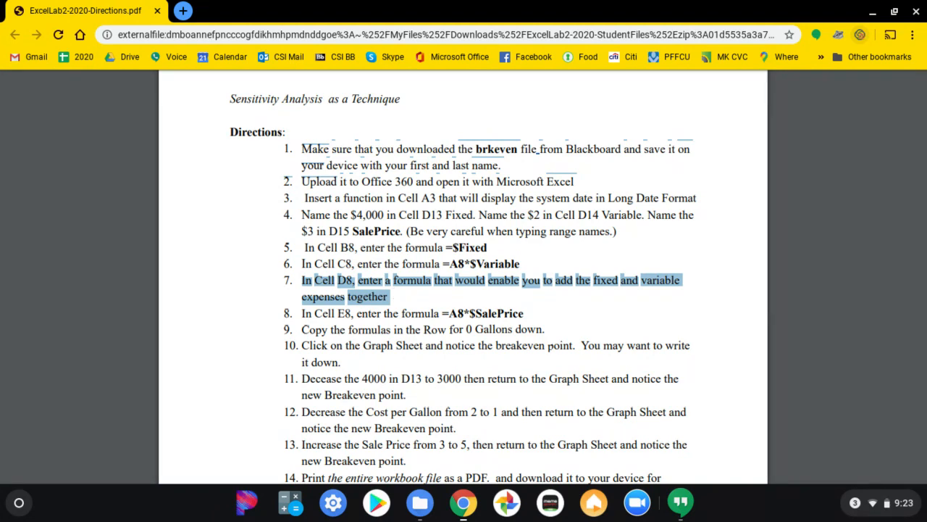
key(alt+Tab)
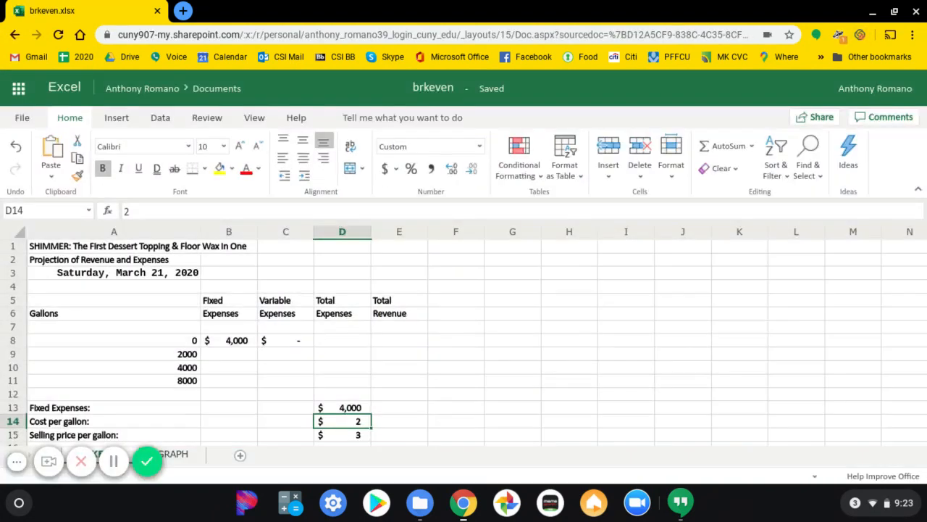
Enter the formula =B8+C8 in cell D8 for total expenses and review it with its fixed and variable expense cells
click(347, 345)
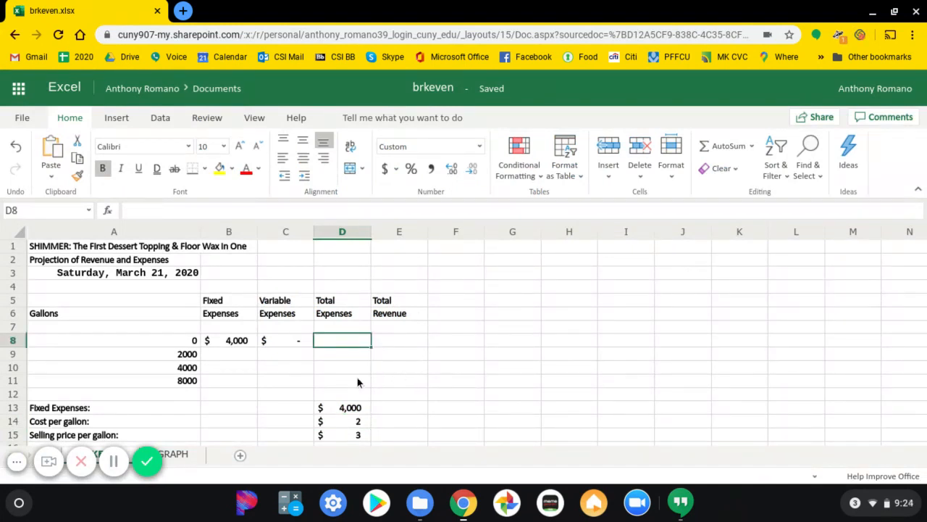
click(214, 343)
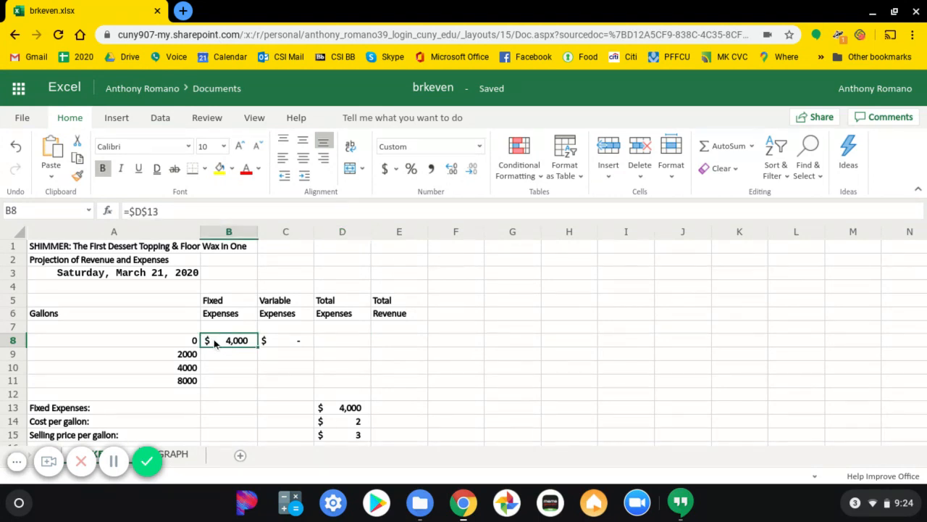
click(292, 342)
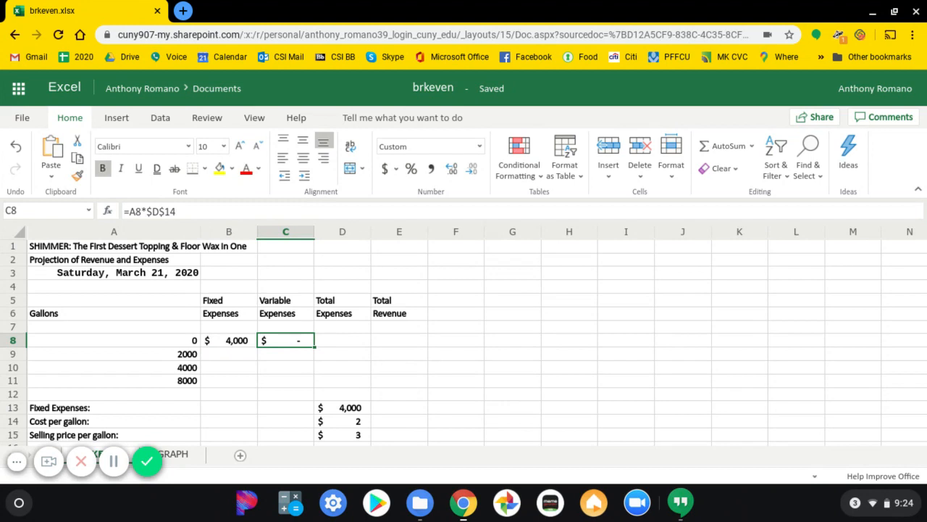
click(355, 344)
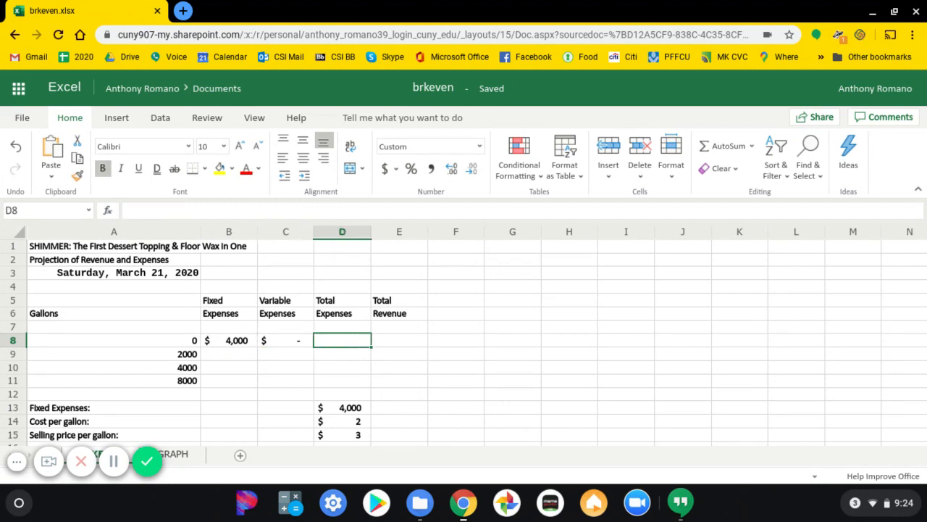
text(=)
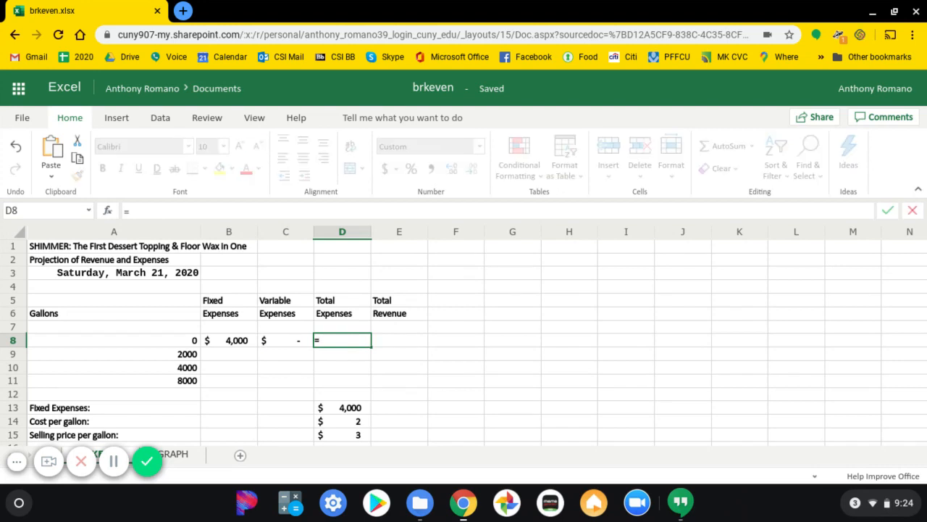
click(241, 340)
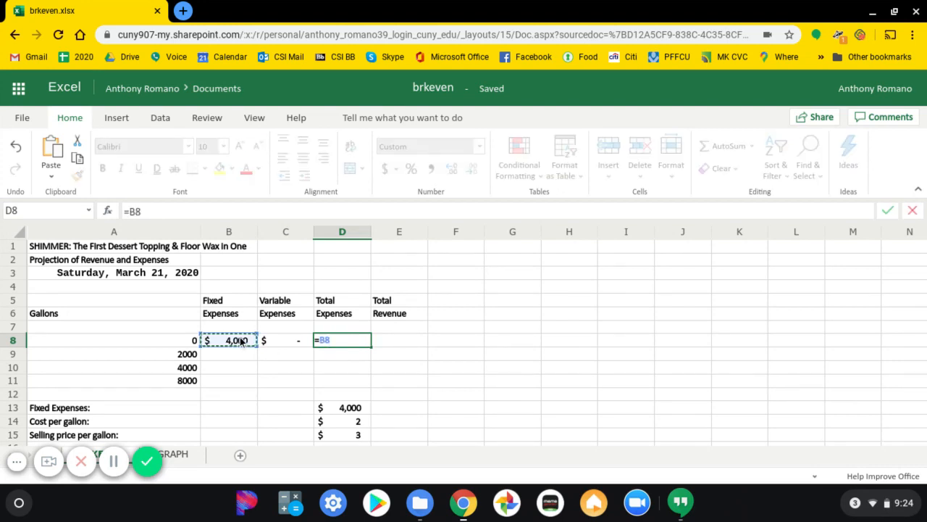
text(+)
click(288, 340)
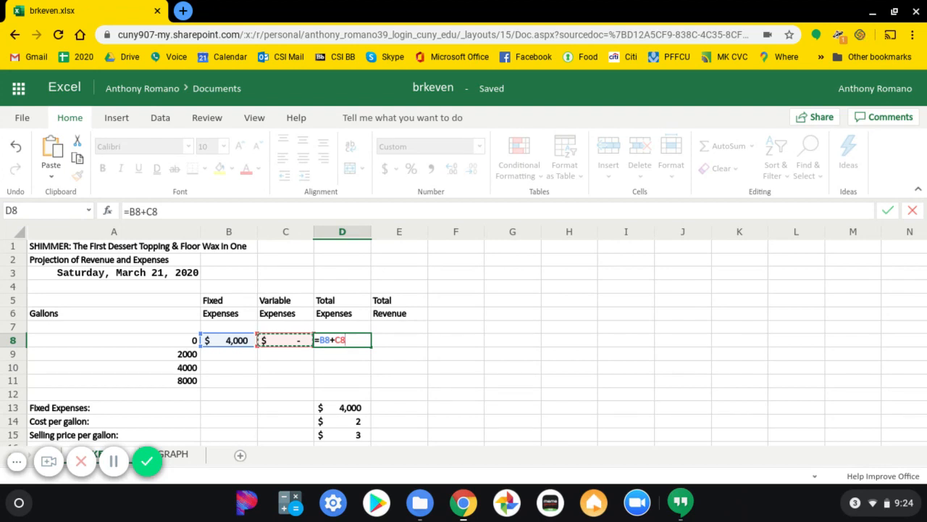
key(Return)
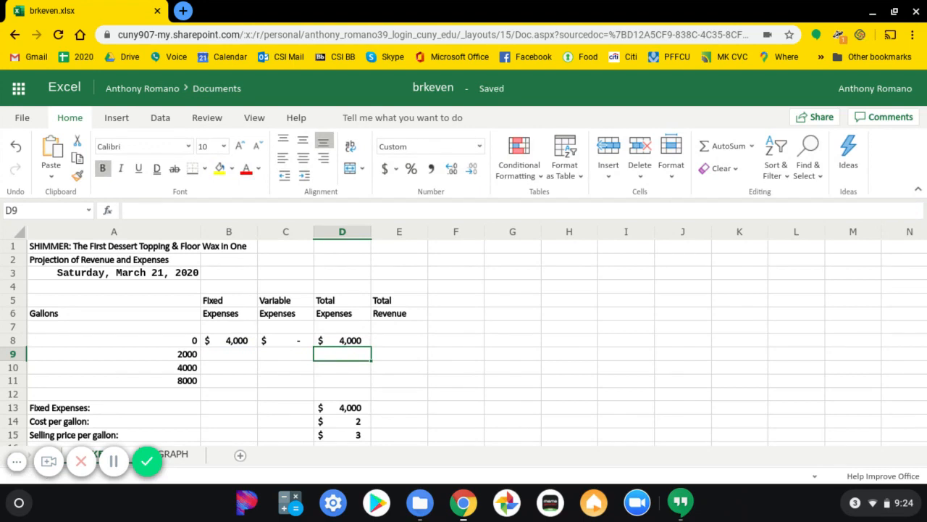
click(238, 341)
click(298, 341)
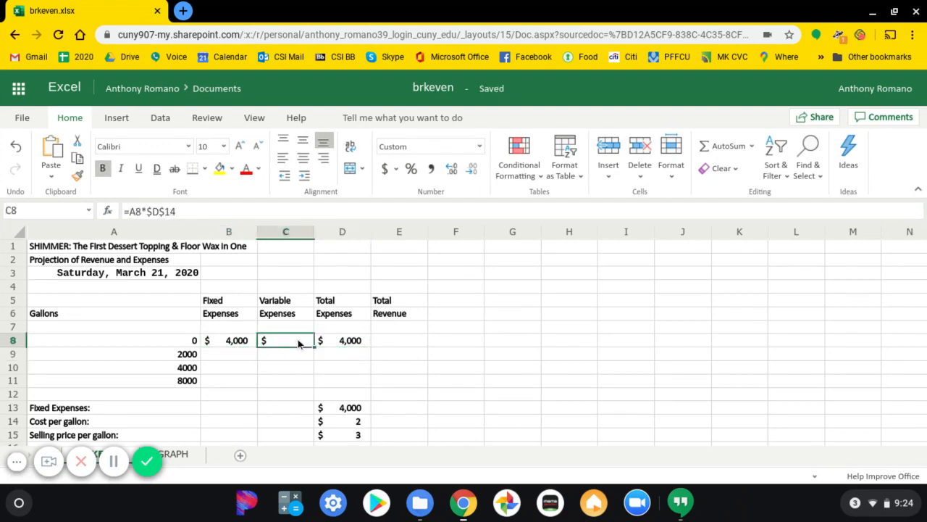
click(345, 347)
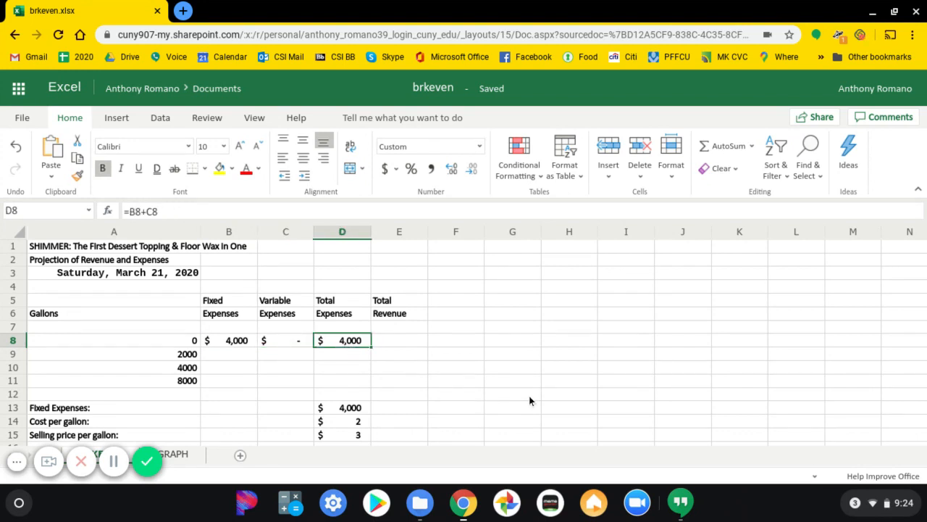
Switch to ExcelLab2-2020-Directions.pdf, highlight instruction 8 on the E8 formula, and return to the brkeven workbook
key(alt+Tab)
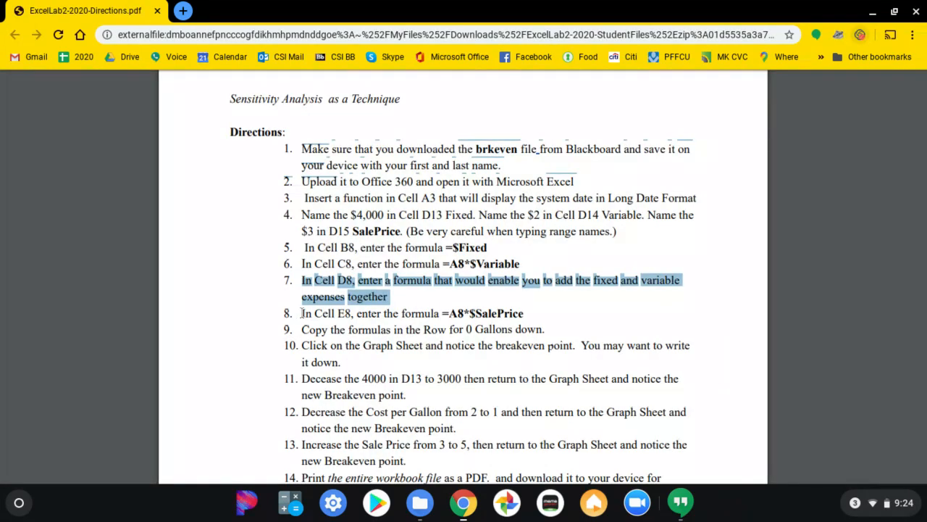
drag(302, 313, 525, 313)
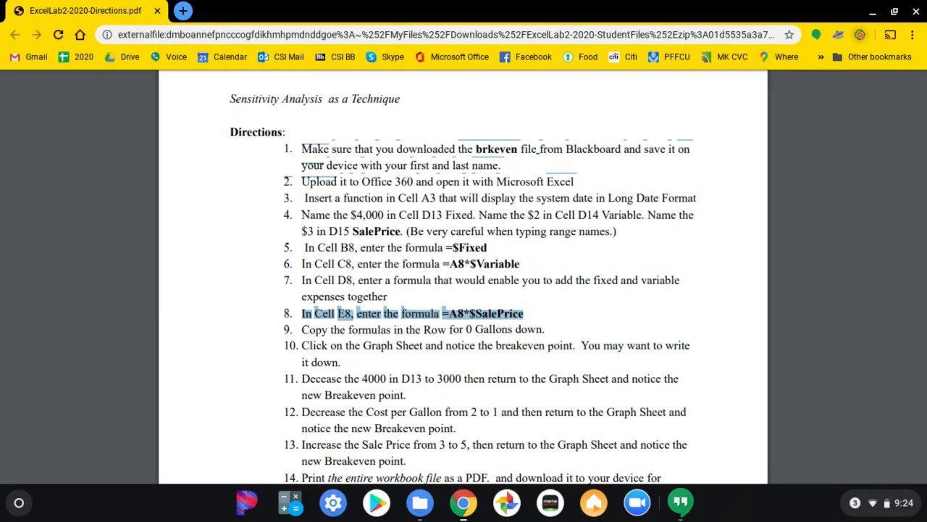
key(alt+Tab)
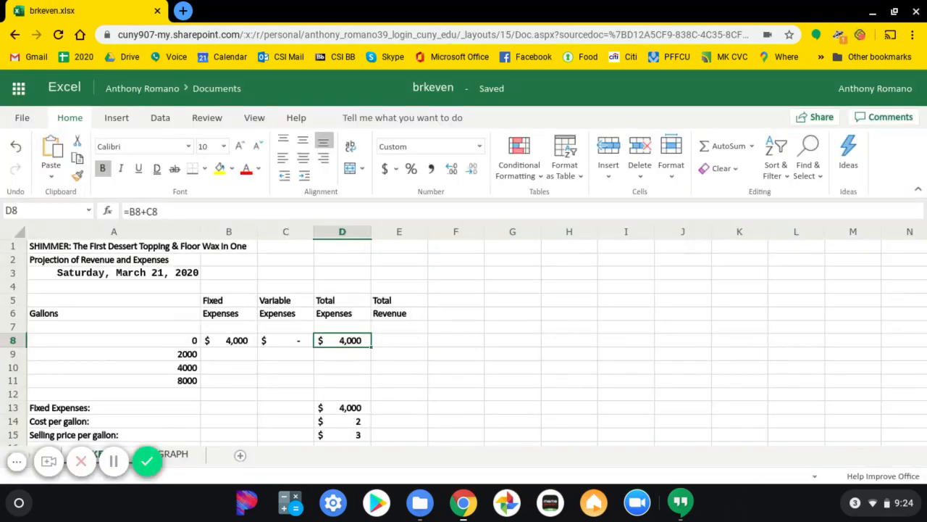
Review the gallons in A8 and selling price per gallon in D15, and begin the total revenue formula in cell E8
click(413, 339)
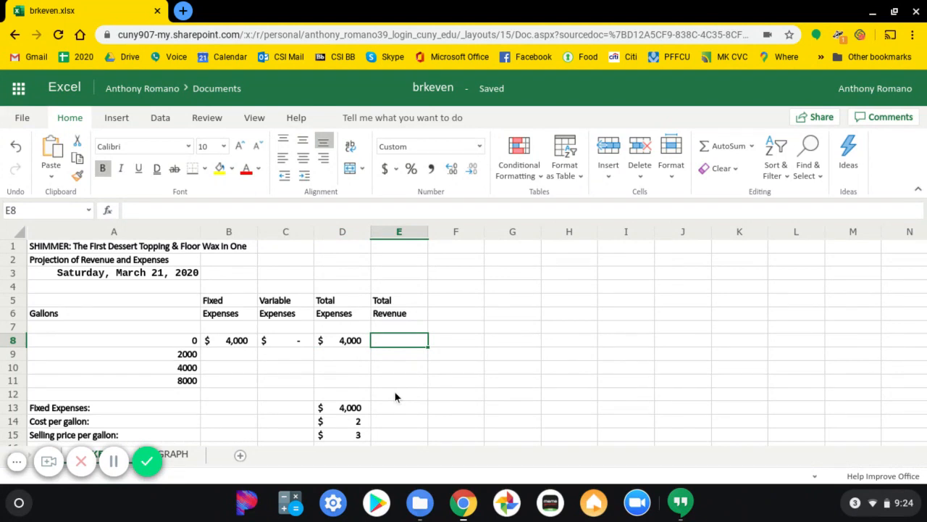
click(344, 436)
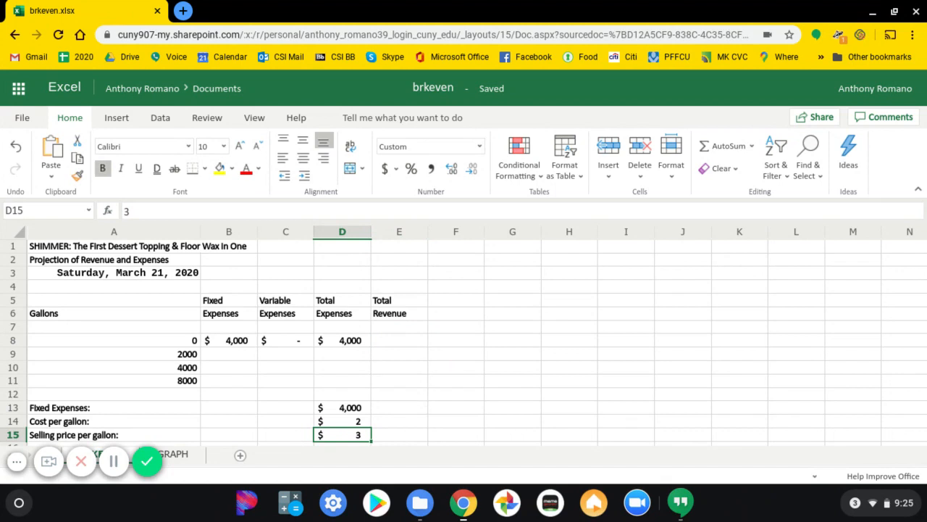
click(164, 342)
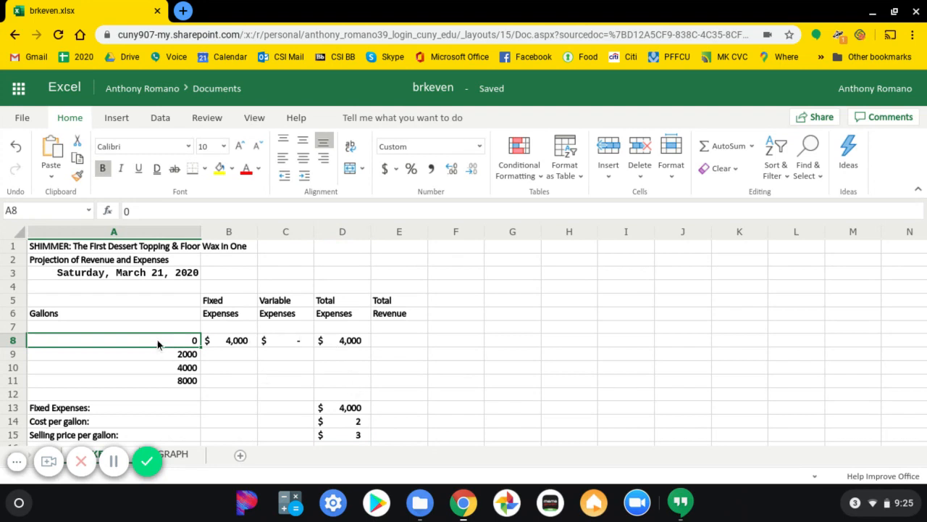
click(346, 436)
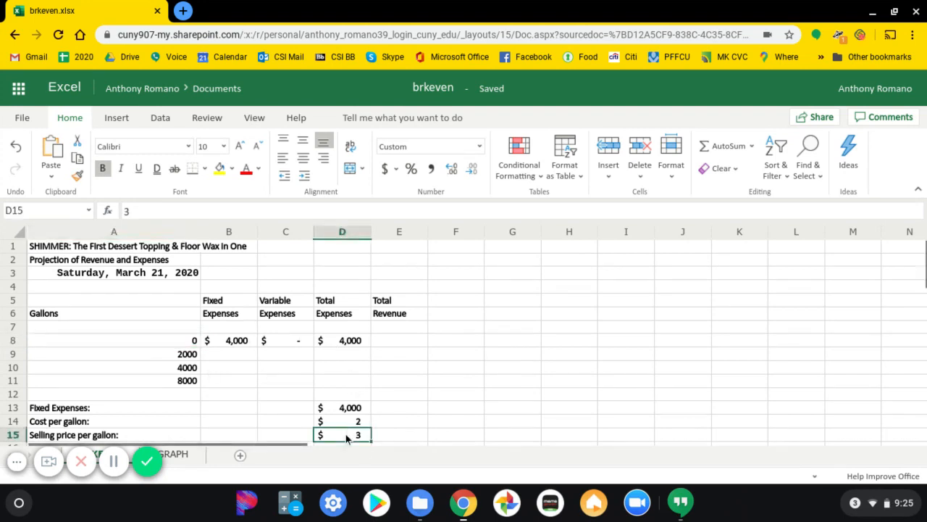
click(401, 344)
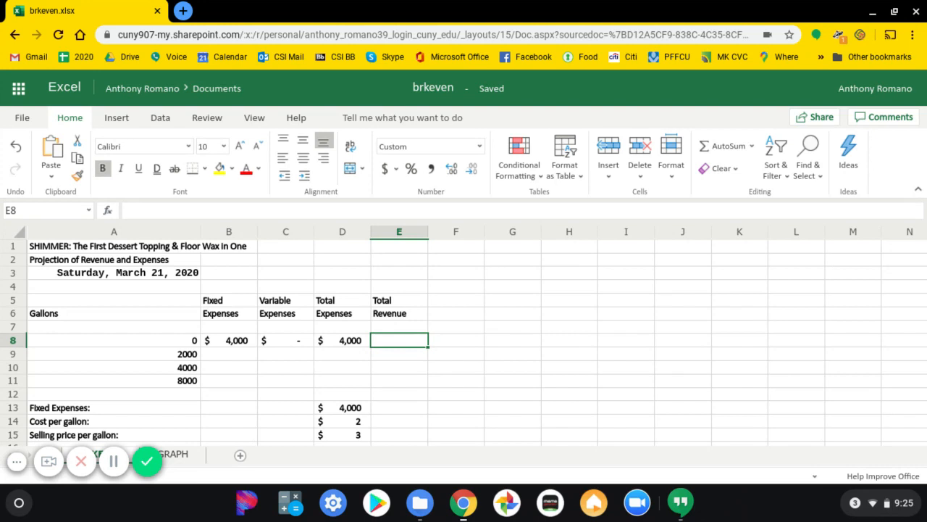
text(=)
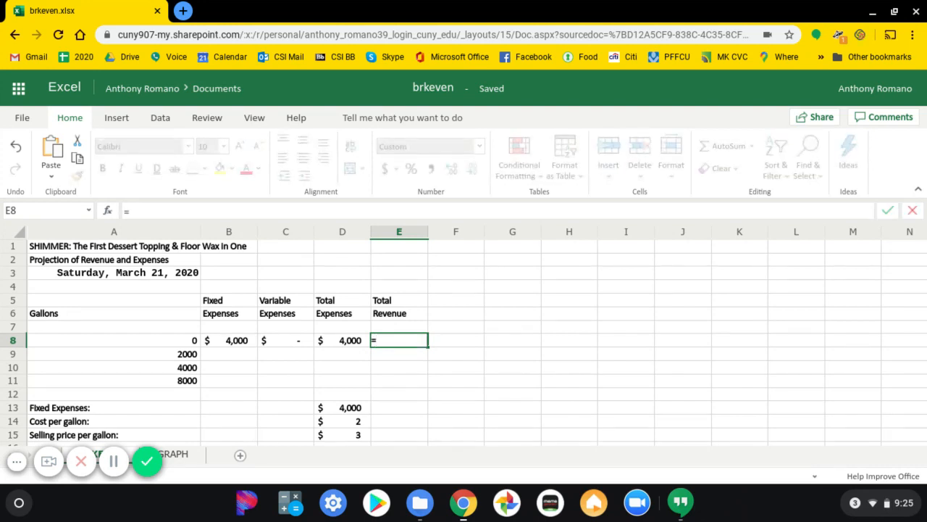